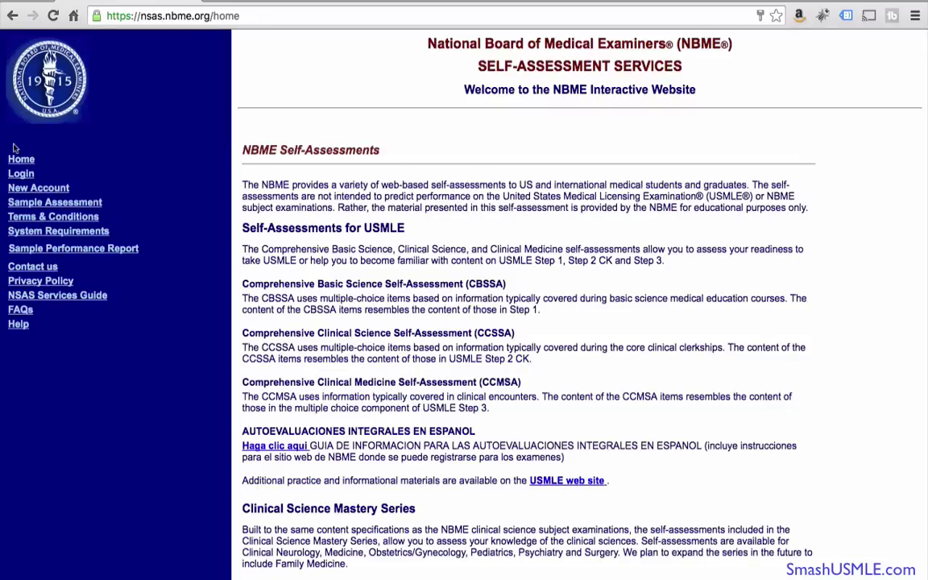
Start a new account, accept the terms, and look over the Create New Account form's sections
mouse_move(27, 266)
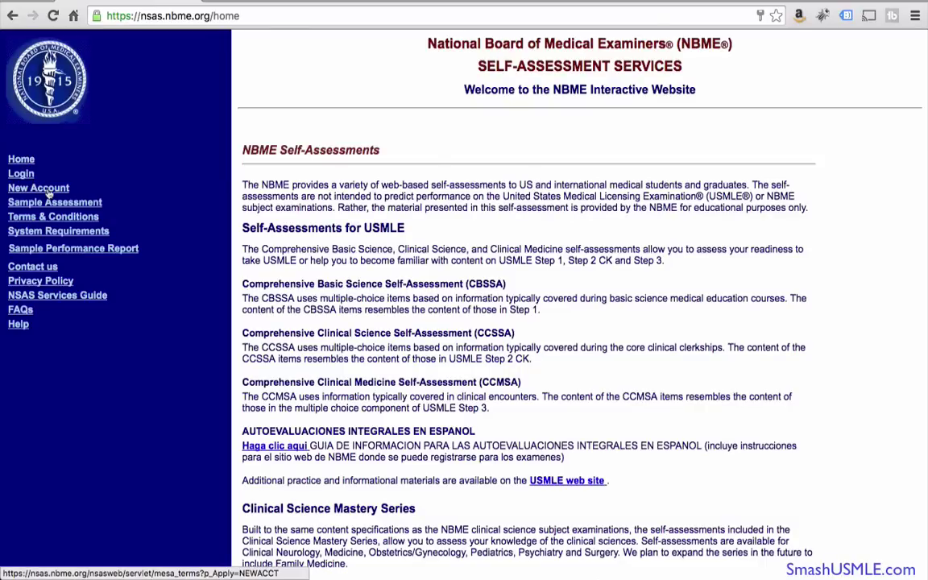
click(49, 191)
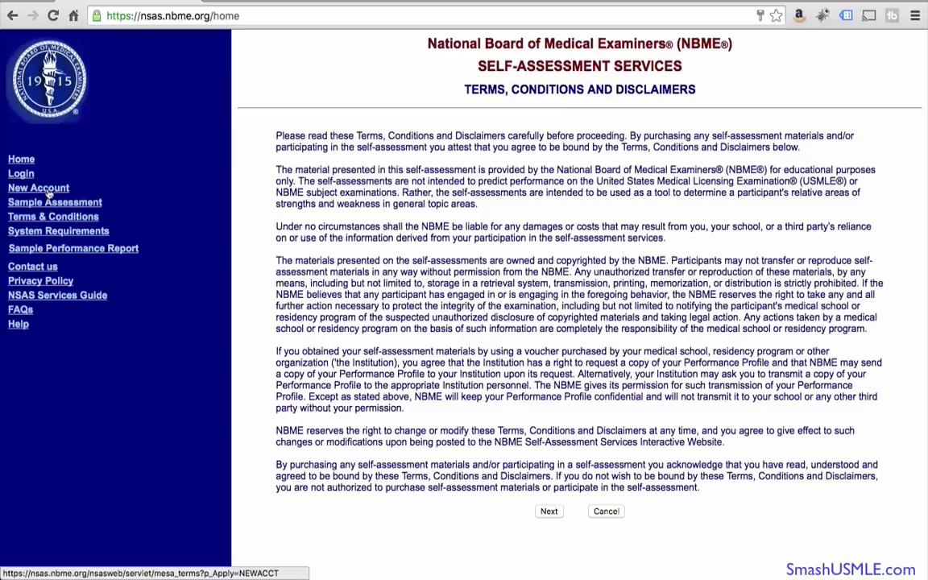
click(547, 512)
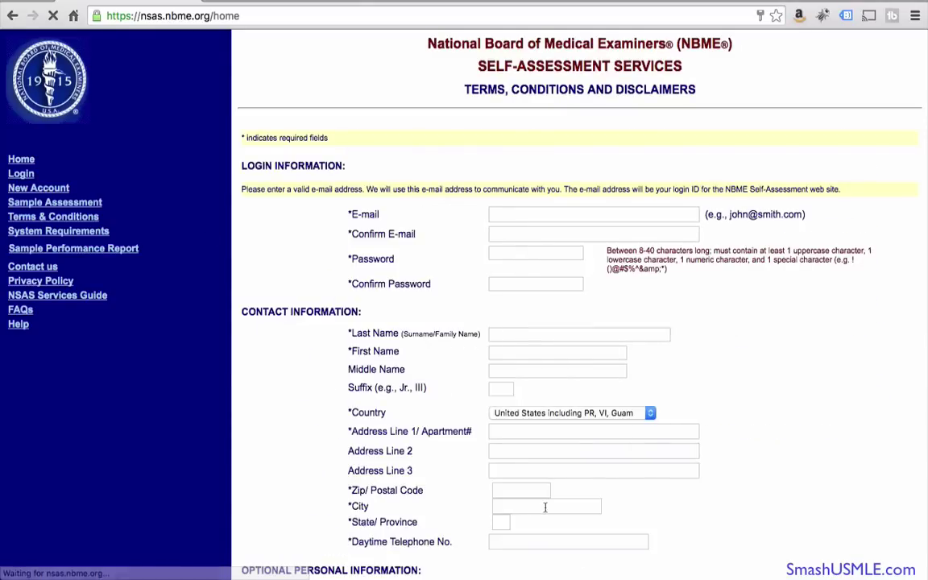
scroll(765, 392, down, 3)
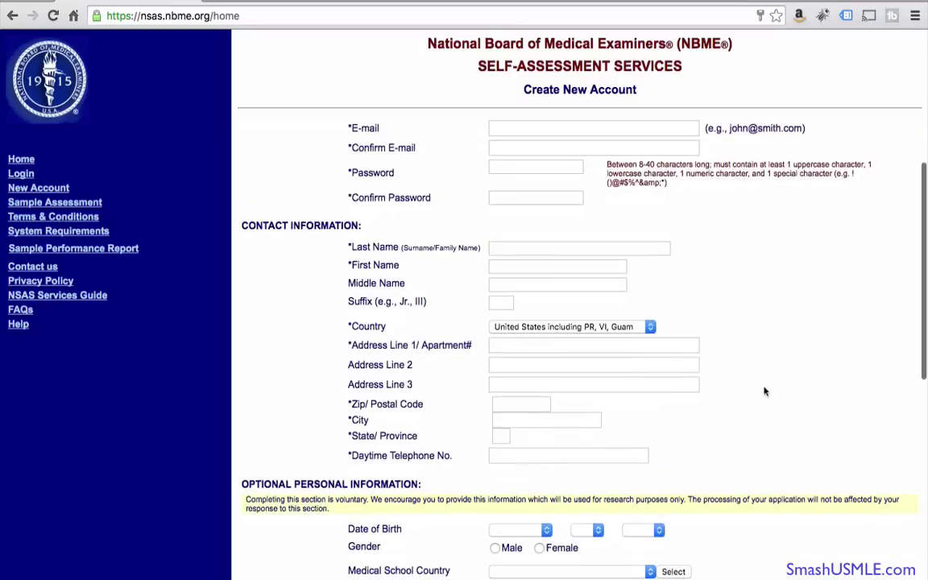
scroll(765, 391, up, 1)
scroll(765, 391, down, 4)
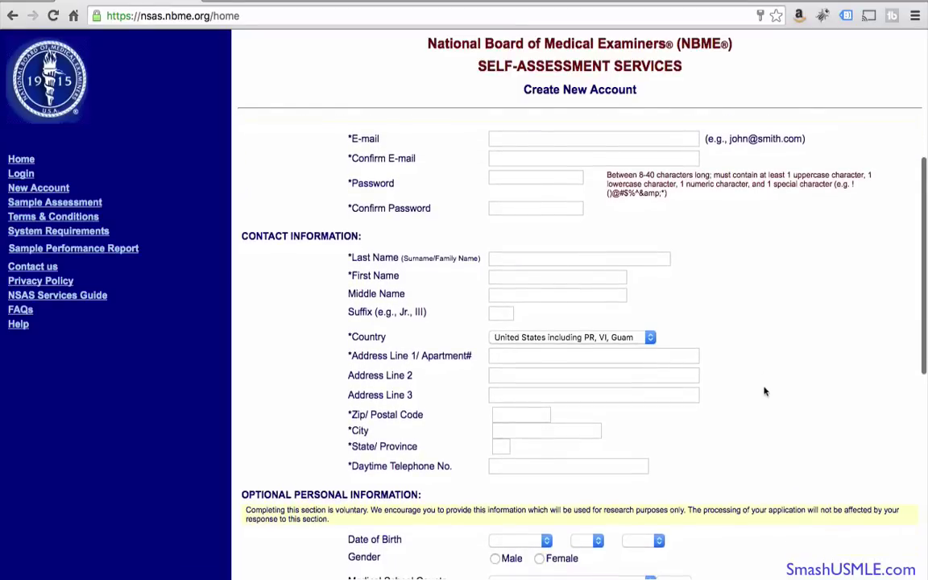
scroll(765, 392, down, 10)
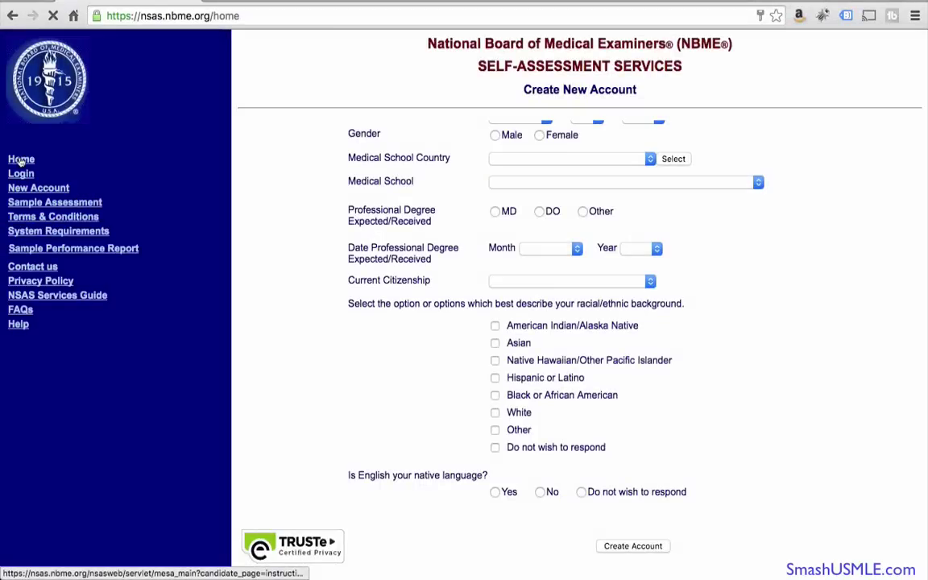
From the home page, open the sample CBSSA performance report PDF
click(20, 161)
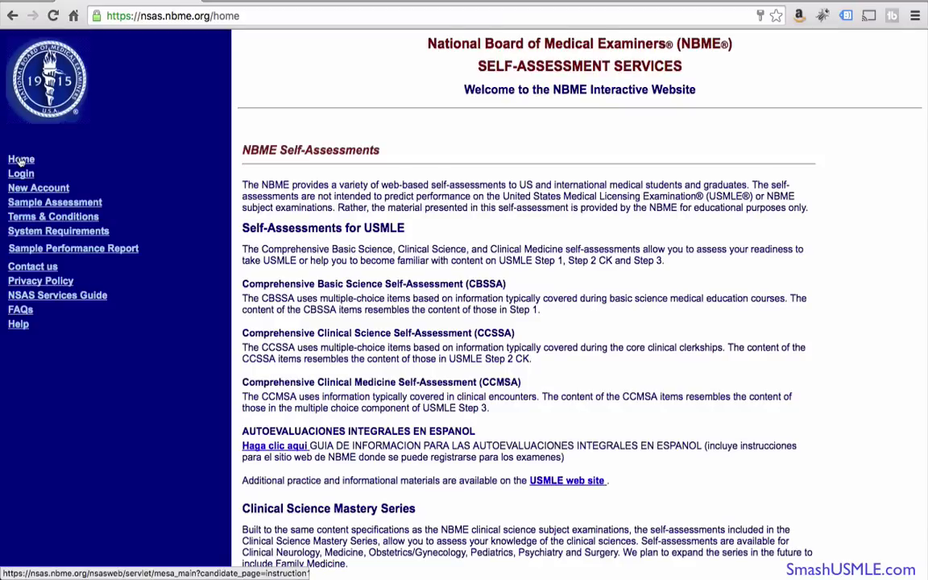
click(97, 248)
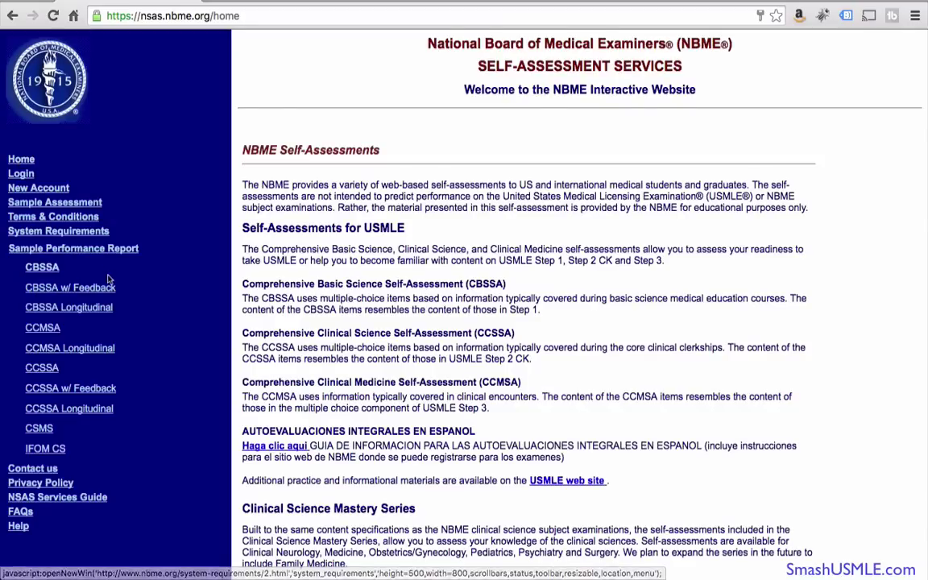
click(55, 270)
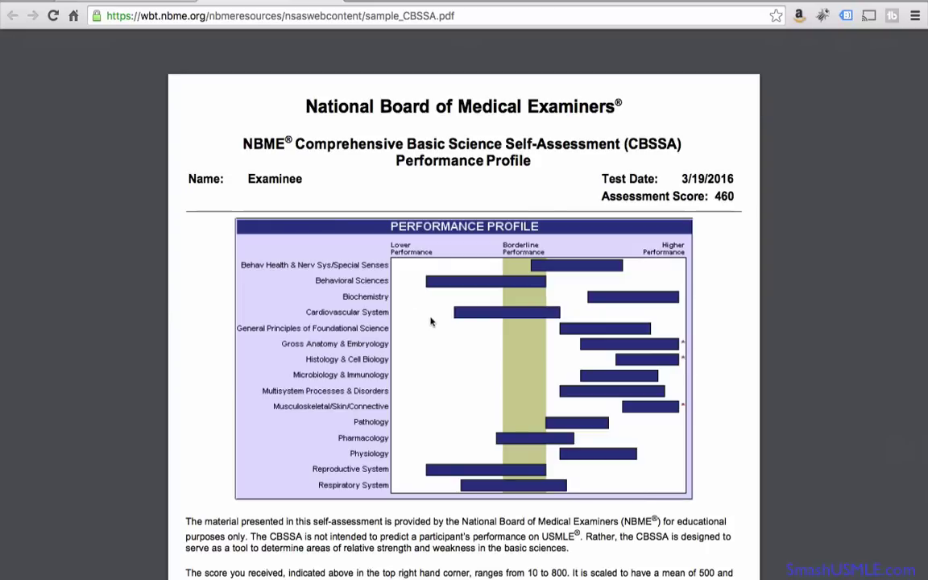
Read through the sample CBSSA report scored 460, then close it to return home
scroll(431, 322, down, 2)
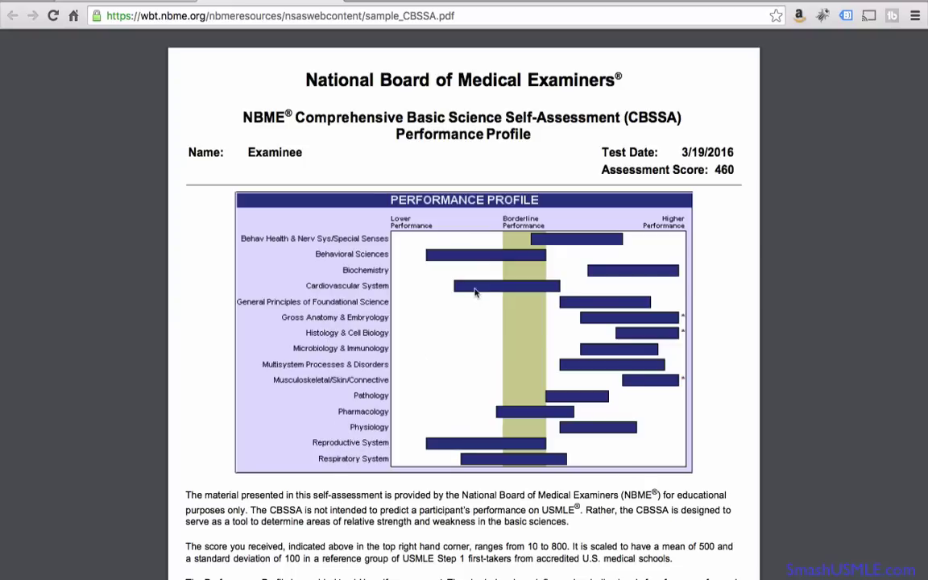
scroll(477, 289, down, 2)
scroll(451, 273, up, 1)
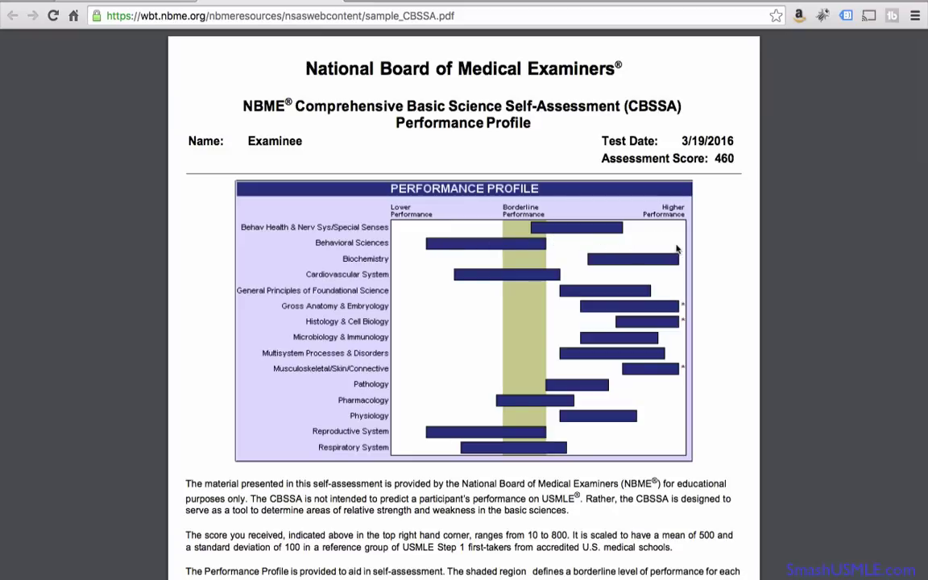
scroll(679, 312, down, 3)
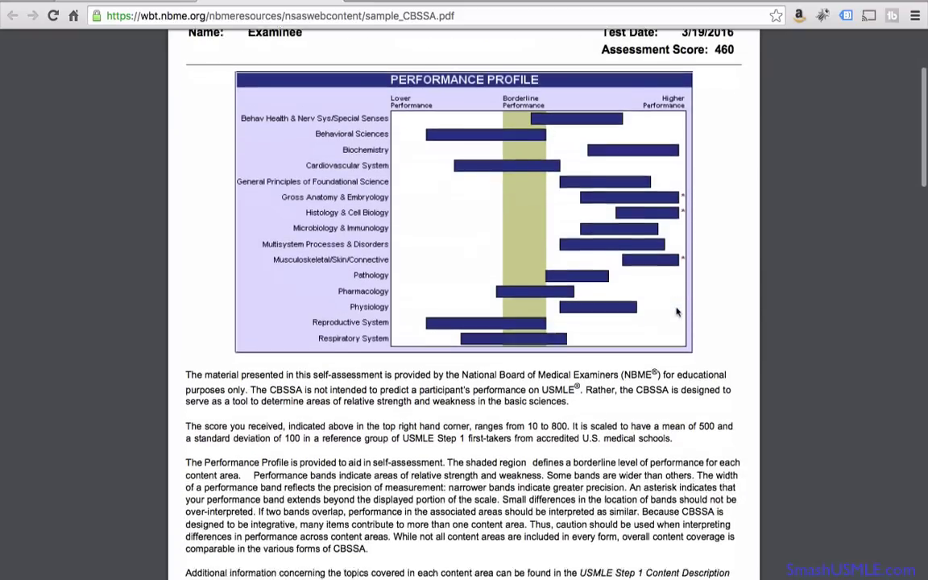
key(ctrl+w)
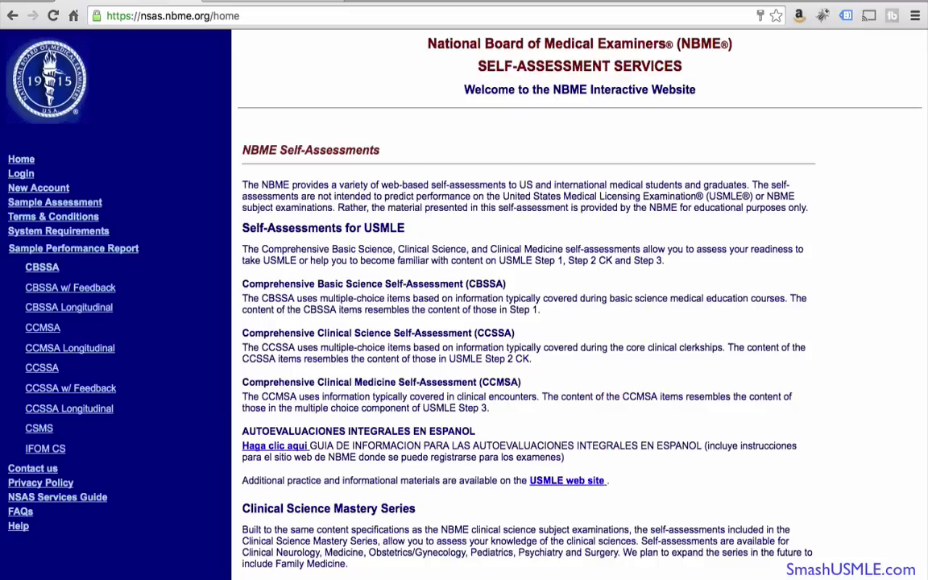
Log in with the saved account credentials and go to the Purchase Services page
click(23, 174)
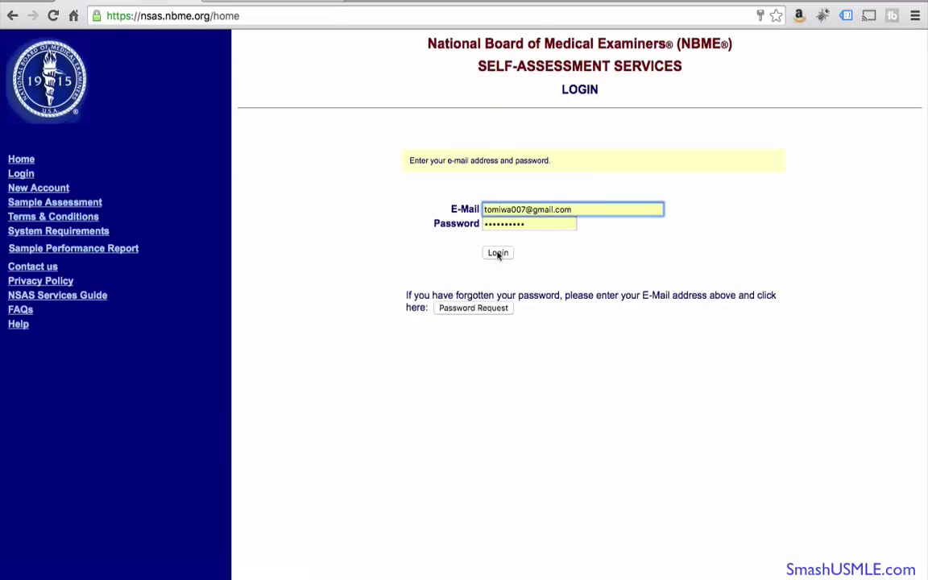
click(498, 252)
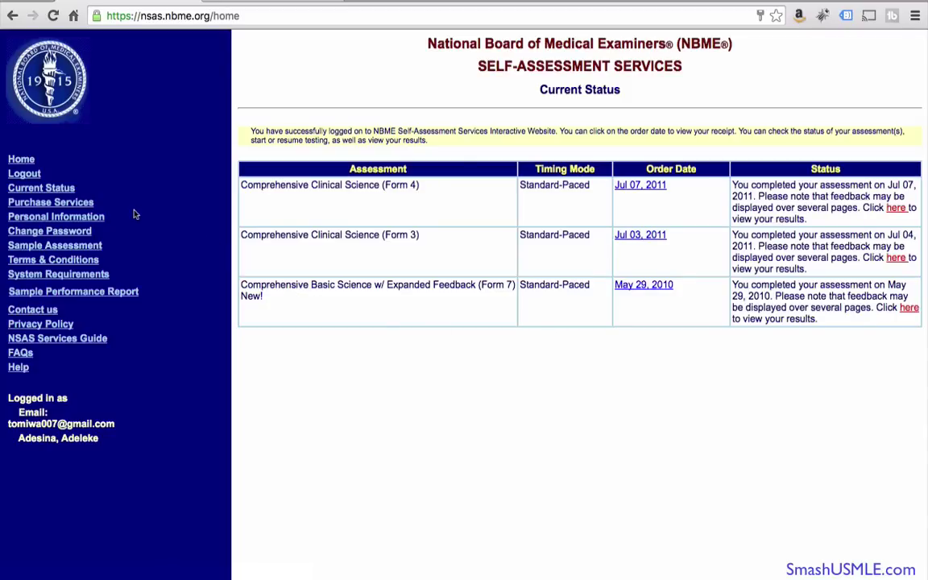
click(81, 203)
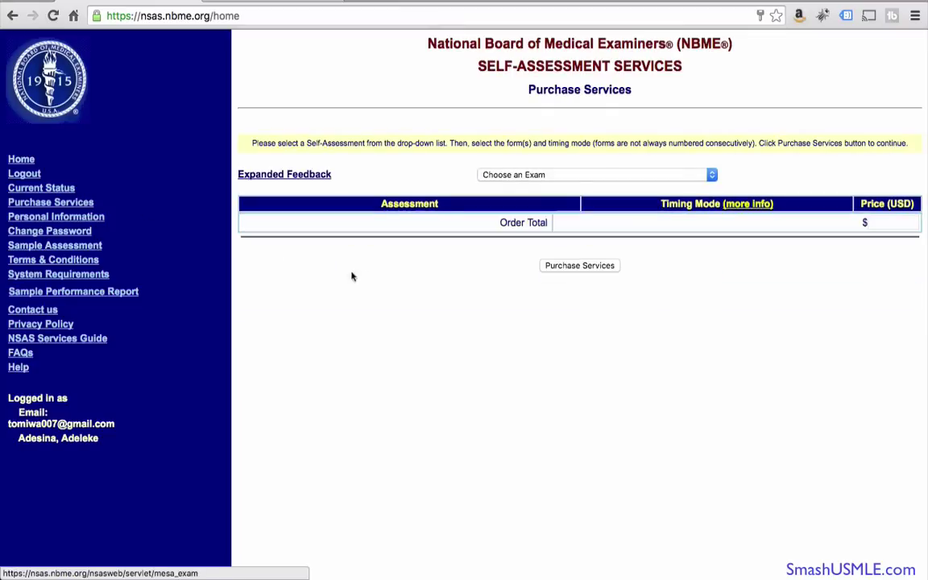
Expand the Choose an Exam list to show the eight exams, including CBSSA, CCSSA and CCMSA
click(520, 176)
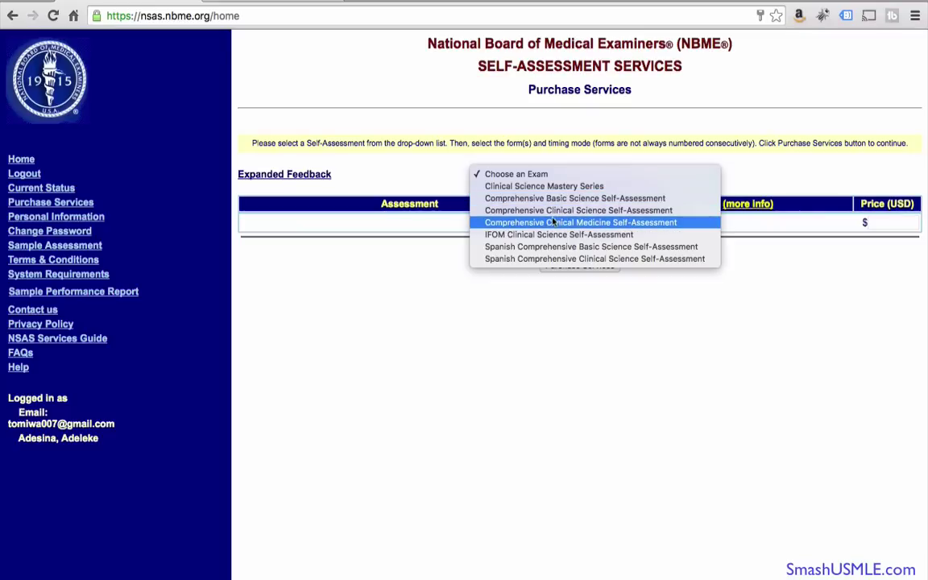
Select Comprehensive Basic Science Self-Assessment to list Forms 12–18 at $50 and Expanded Feedback at $60
click(609, 199)
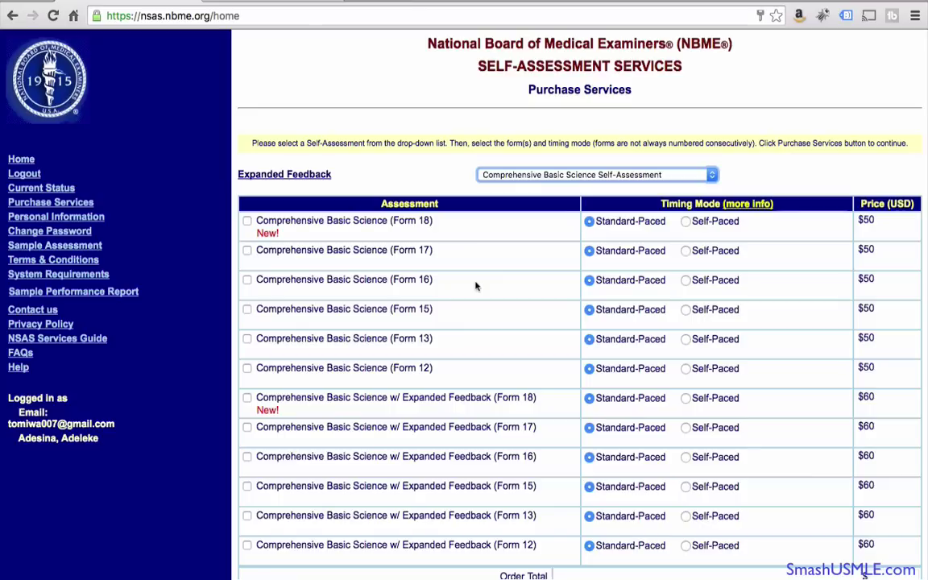
scroll(475, 286, down, 2)
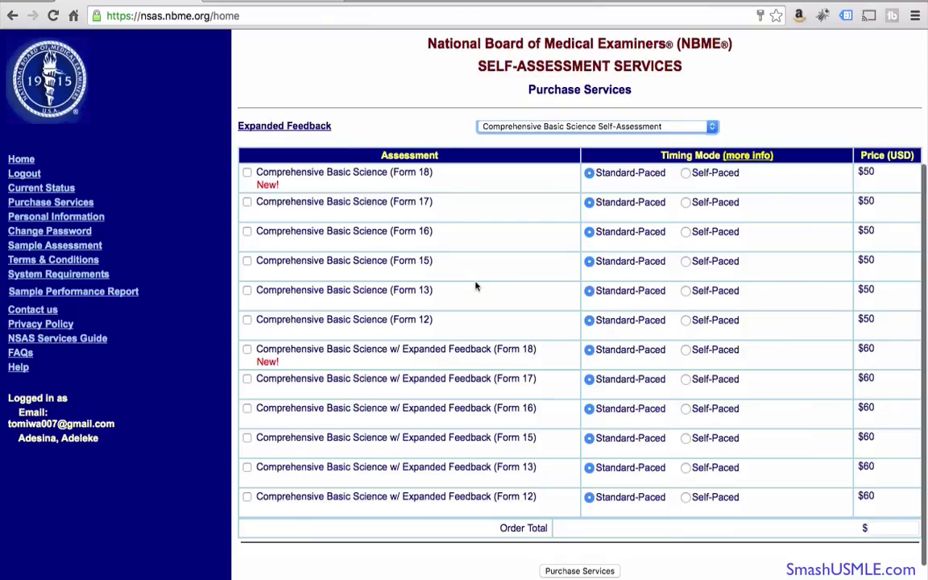
scroll(475, 286, up, 1)
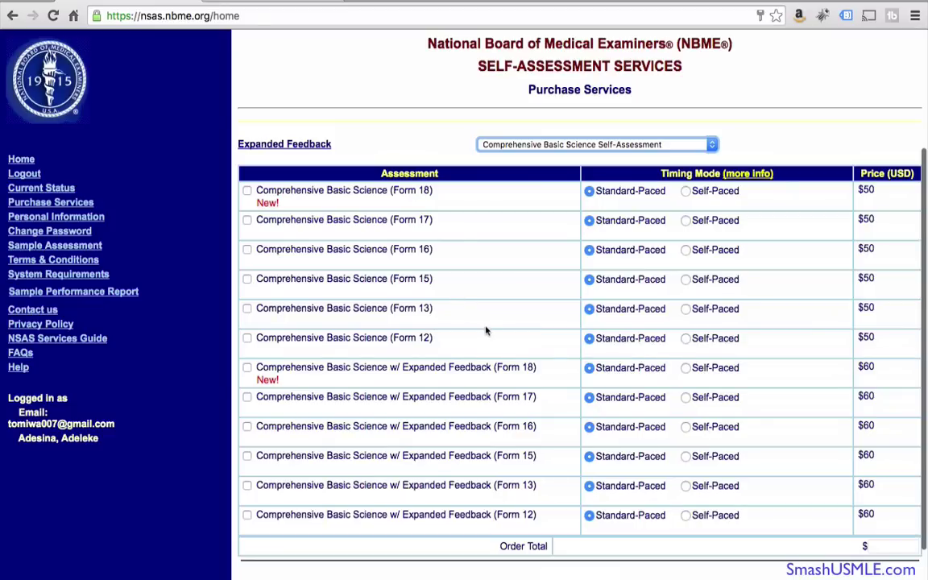
Check Comprehensive Basic Science (Form 17), Standard-Paced, bringing the order total to $50
scroll(399, 304, down, 1)
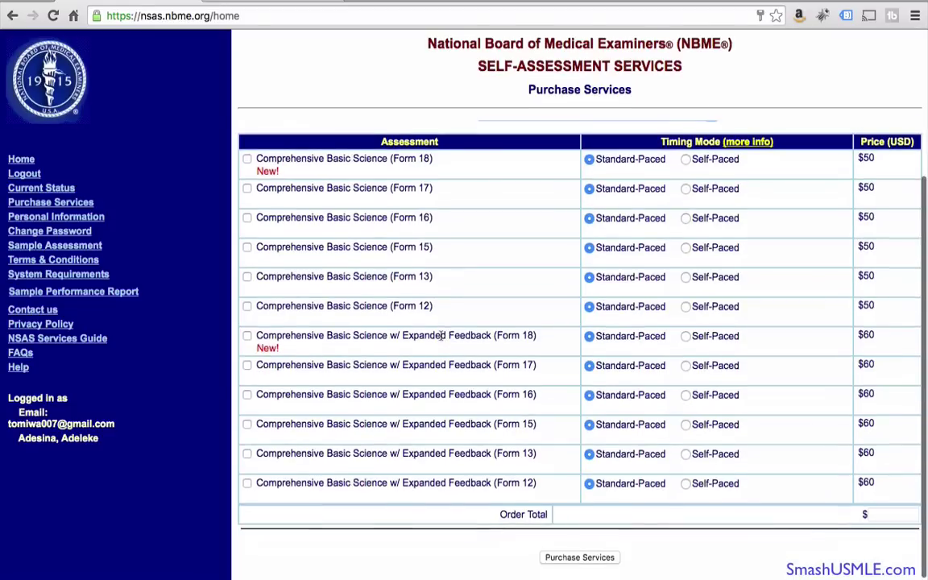
click(246, 190)
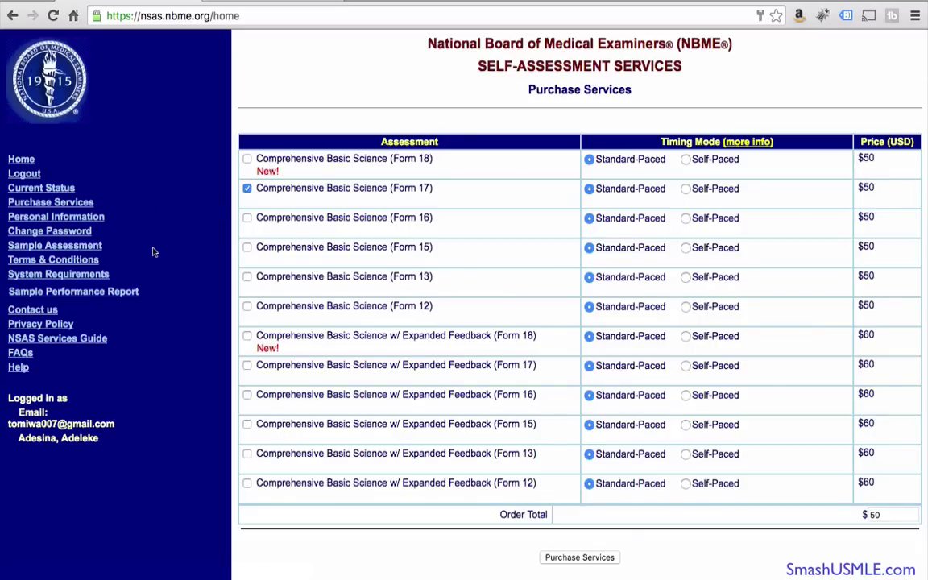
mouse_move(96, 292)
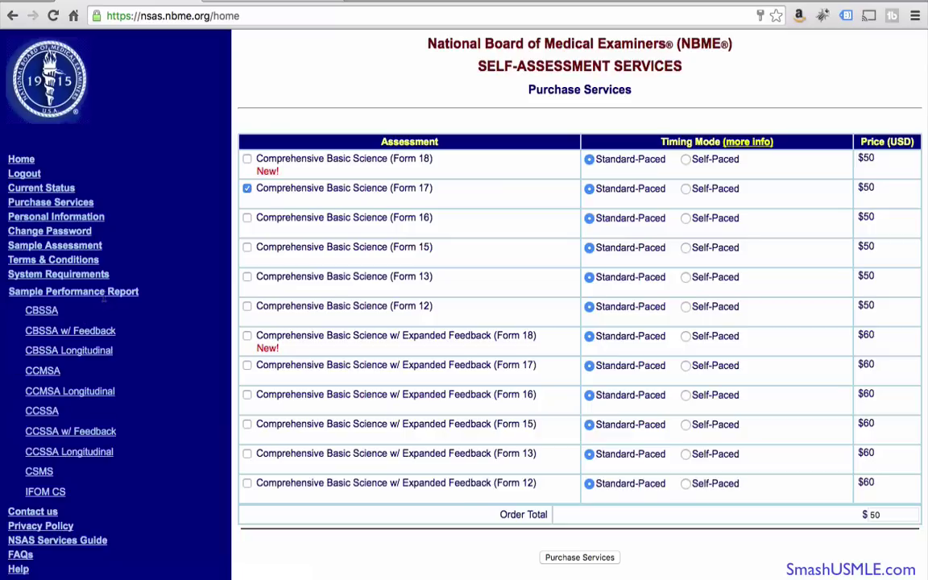
Reopen the sample CBSSA report and look over its Performance Profile page
click(42, 311)
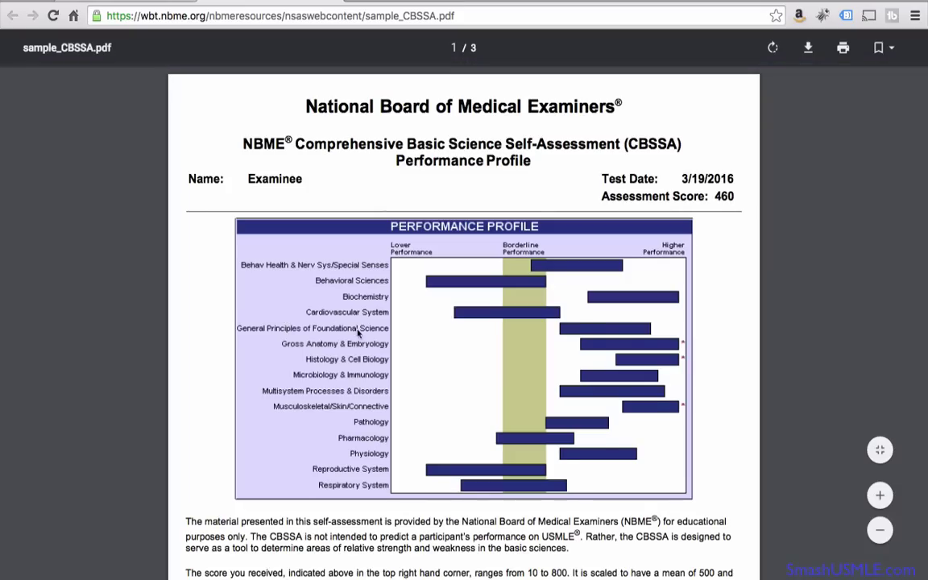
scroll(358, 331, down, 4)
scroll(358, 332, down, 3)
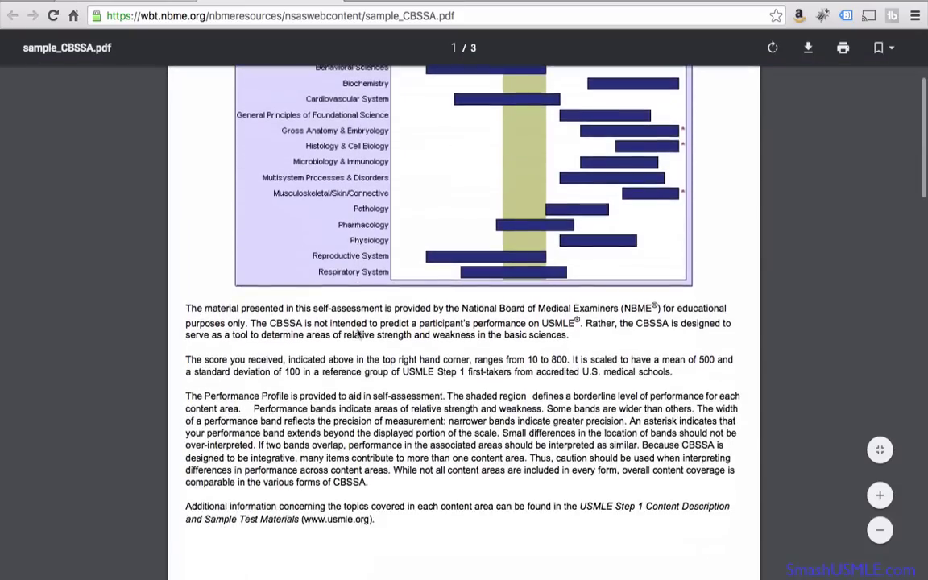
scroll(358, 332, up, 1)
scroll(358, 332, up, 3)
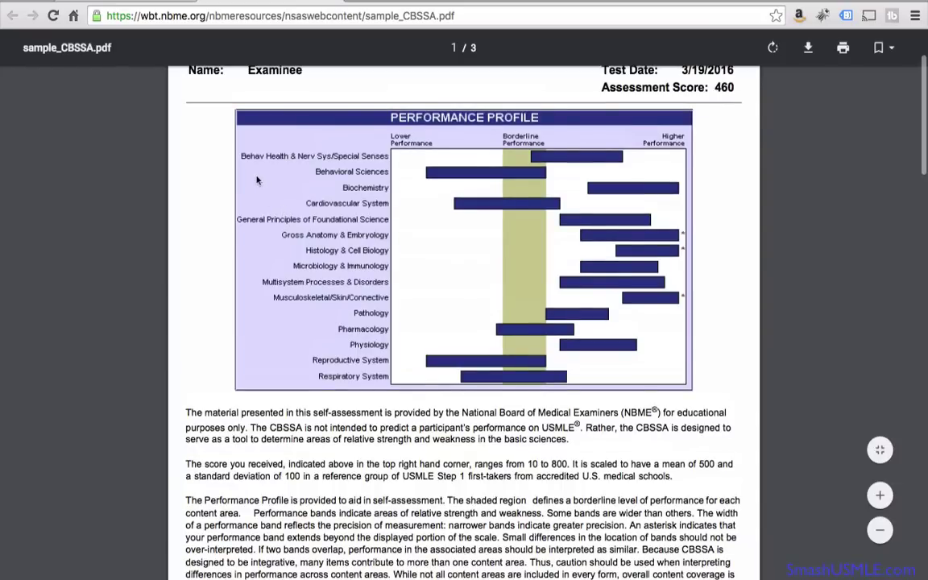
Scroll past the Score Interpretation Guide to the CBSSA-to-Step 1 score conversion table
scroll(284, 212, down, 10)
scroll(257, 179, down, 10)
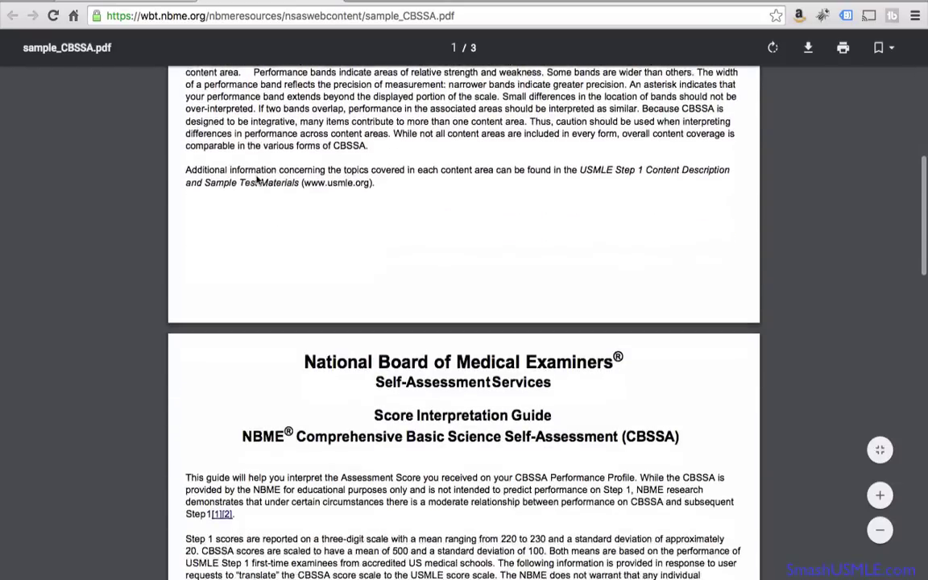
scroll(258, 179, down, 14)
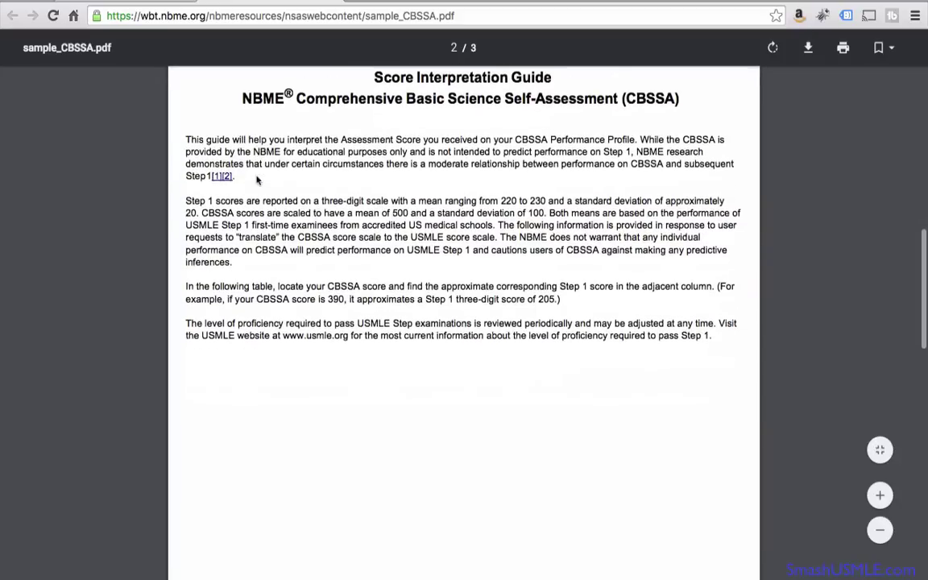
scroll(256, 180, down, 2)
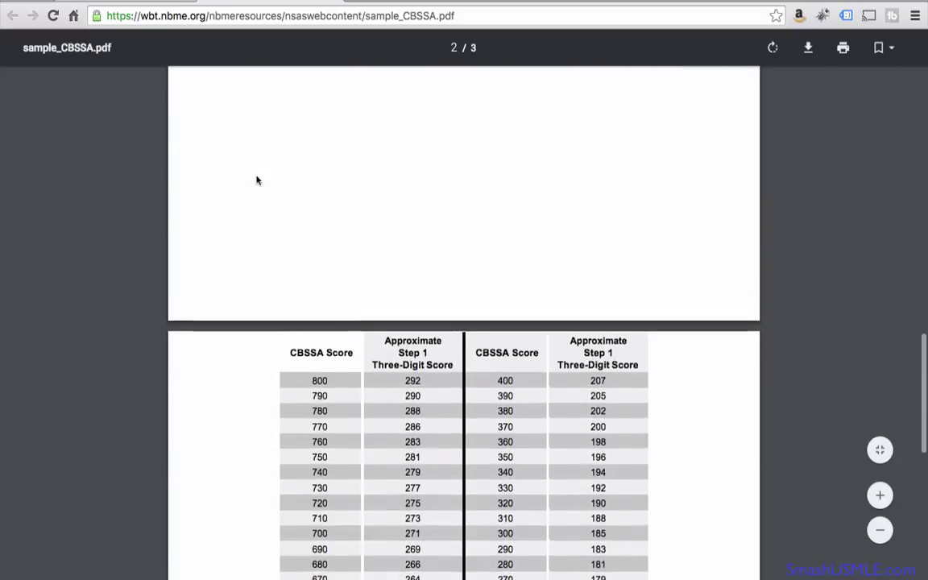
scroll(257, 181, up, 20)
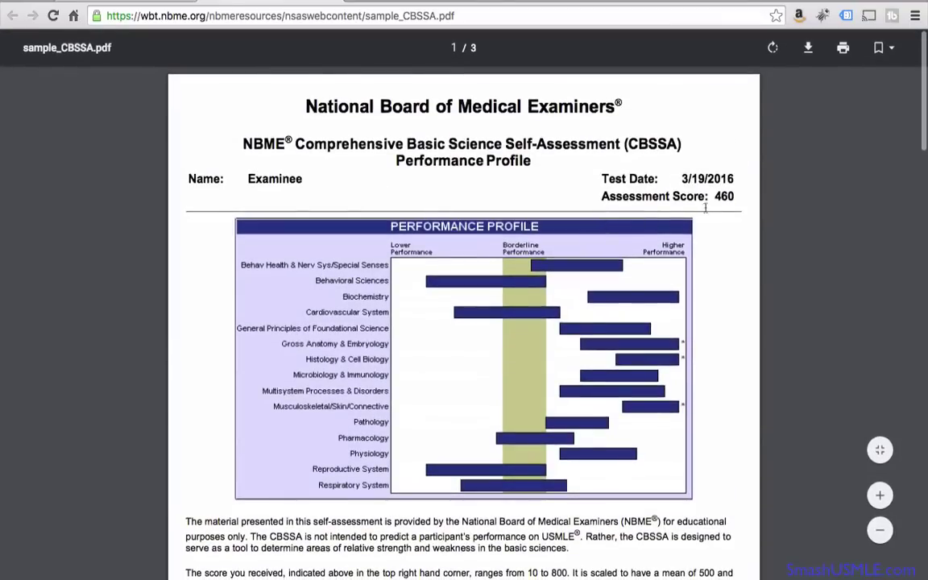
scroll(609, 313, down, 2)
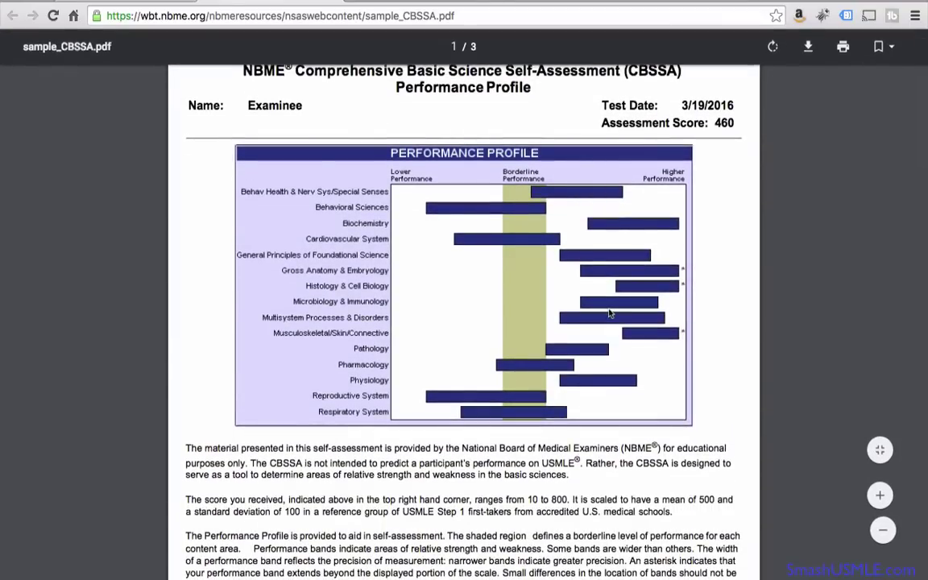
scroll(534, 407, down, 3)
scroll(534, 408, down, 12)
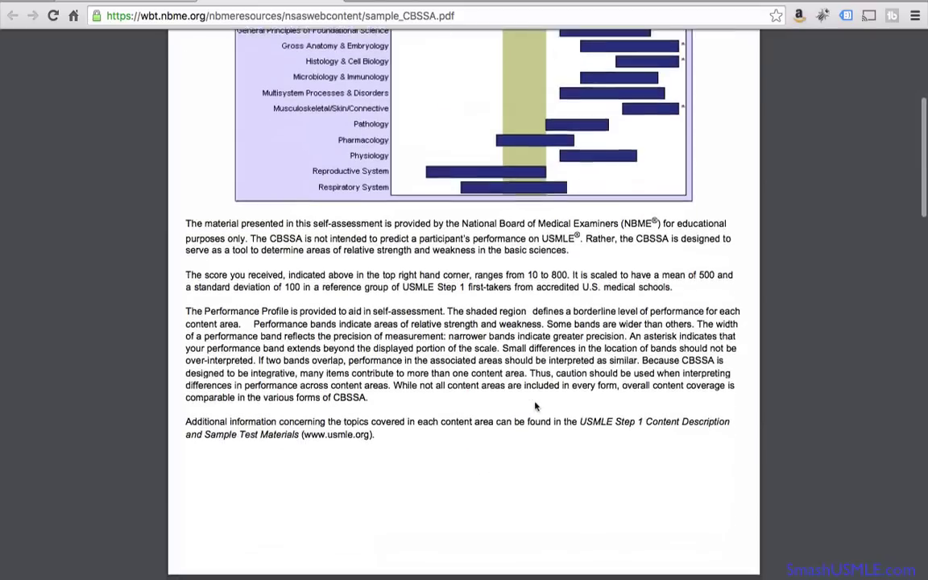
scroll(535, 407, down, 18)
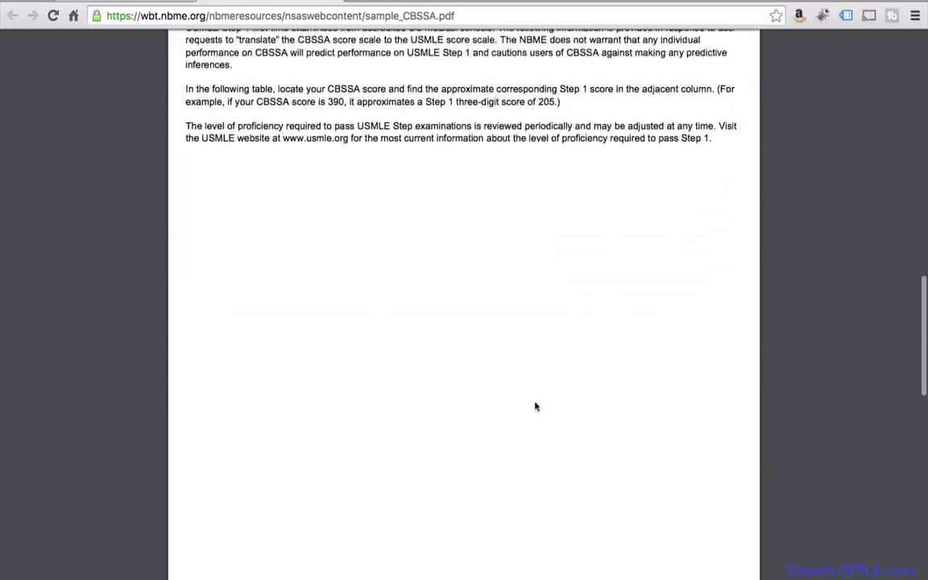
scroll(534, 406, down, 2)
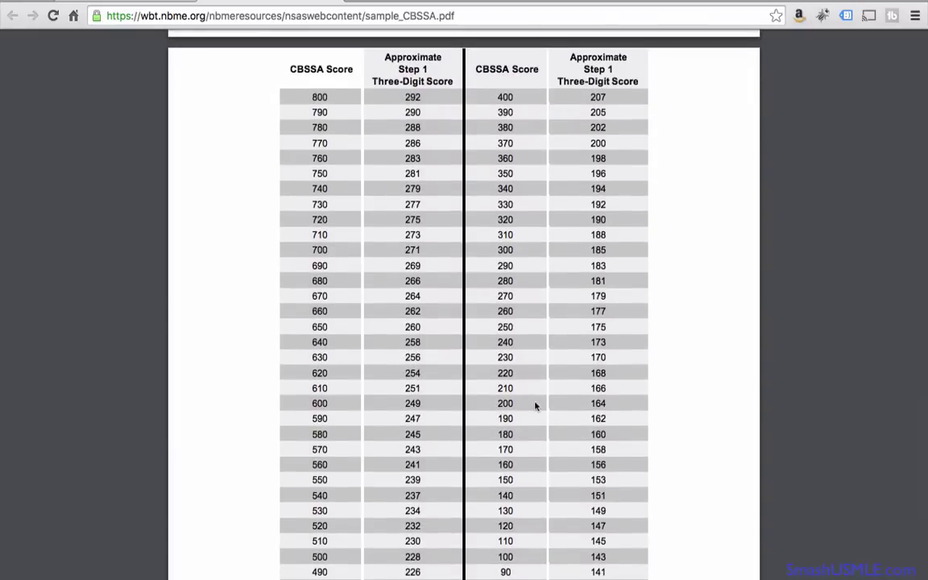
scroll(518, 405, down, 1)
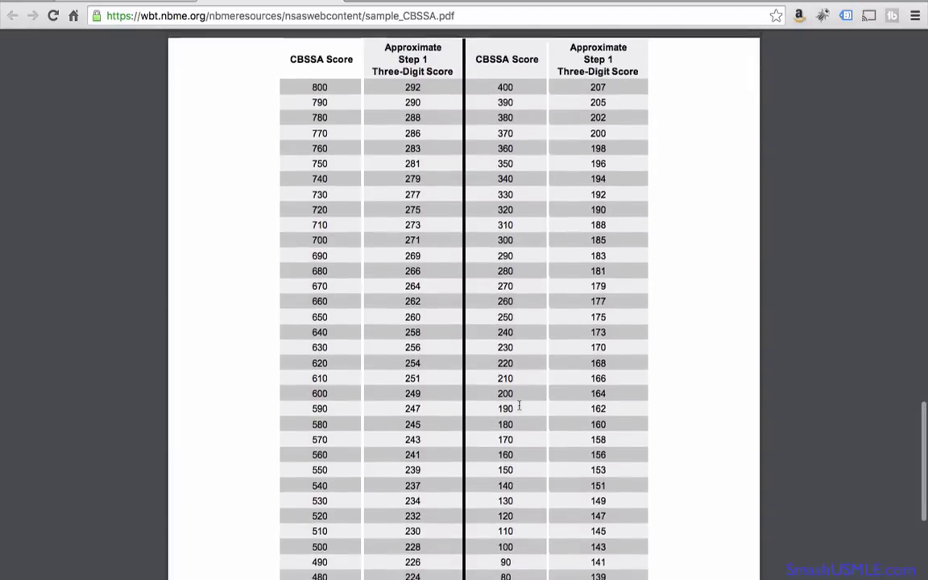
scroll(519, 405, down, 4)
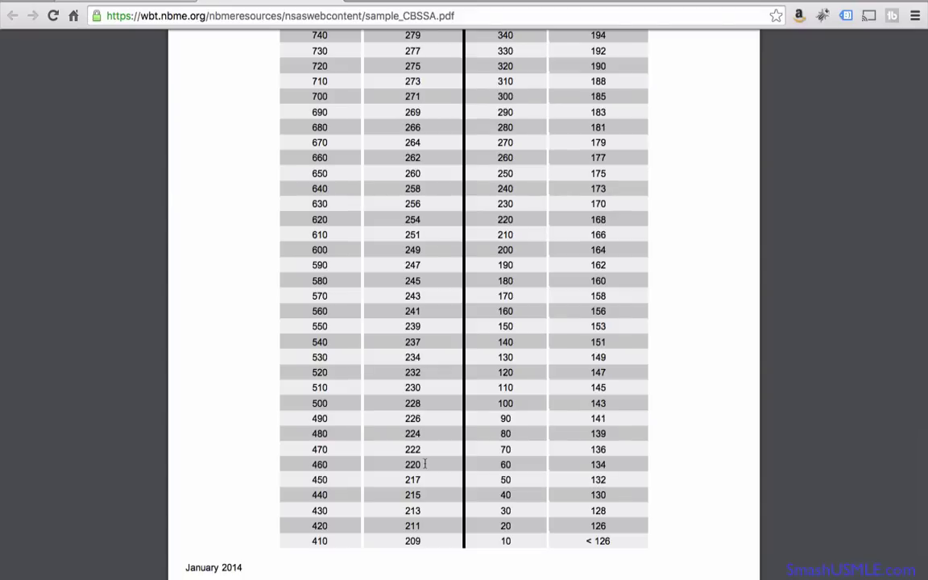
scroll(424, 464, up, 3)
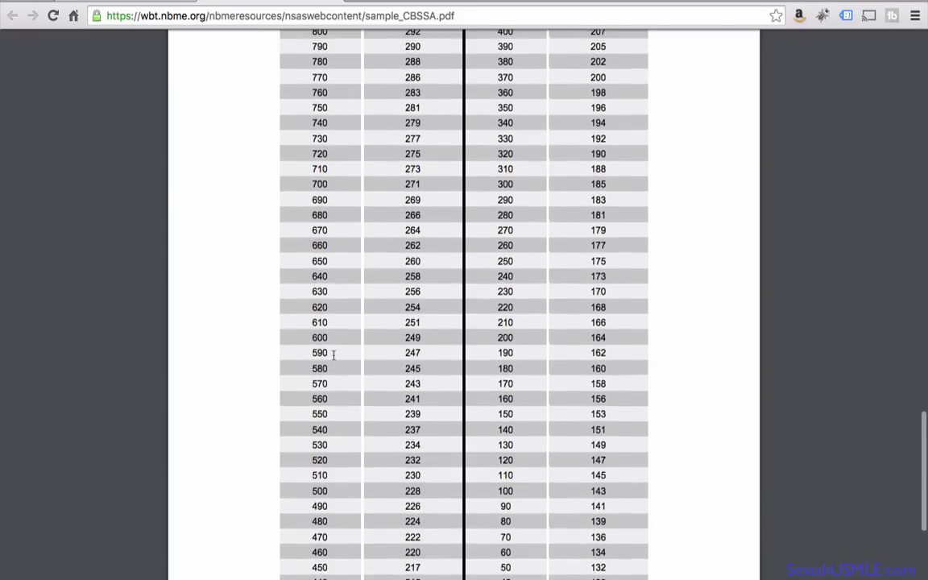
scroll(333, 354, up, 1)
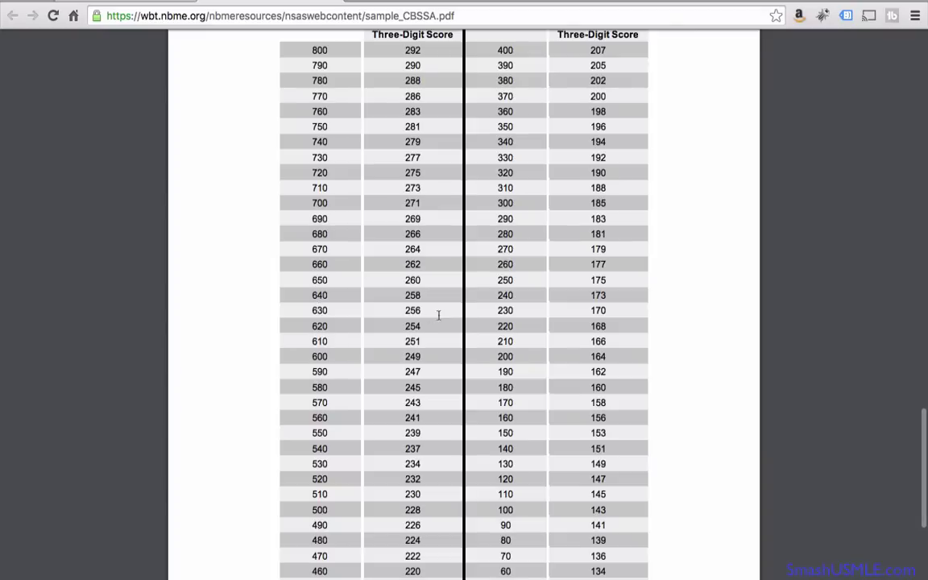
scroll(602, 374, up, 2)
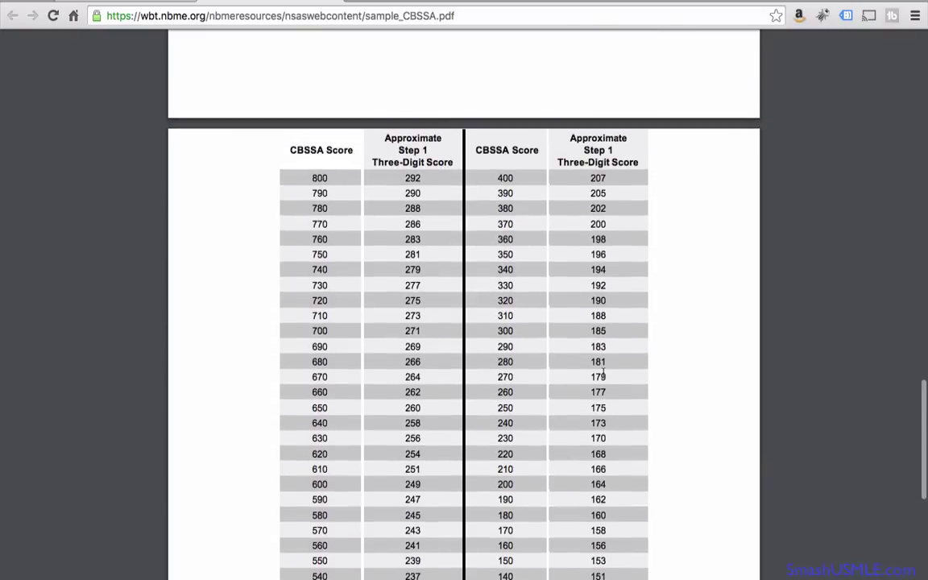
scroll(602, 374, down, 1)
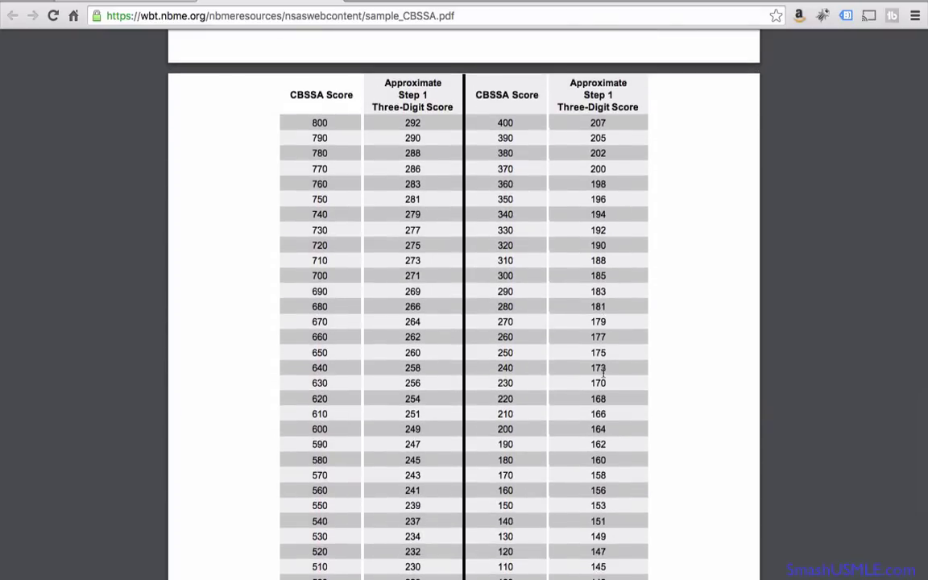
scroll(602, 372, down, 4)
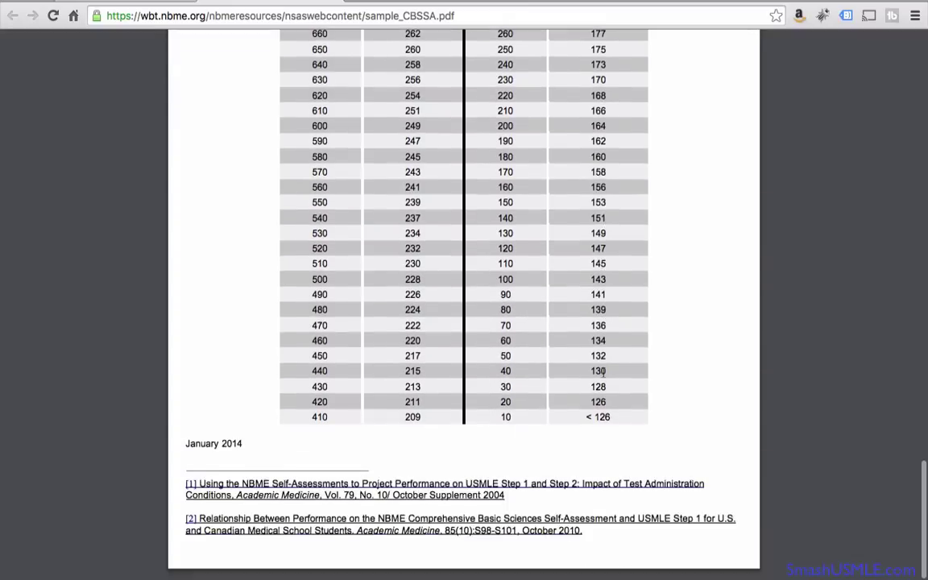
scroll(711, 378, up, 3)
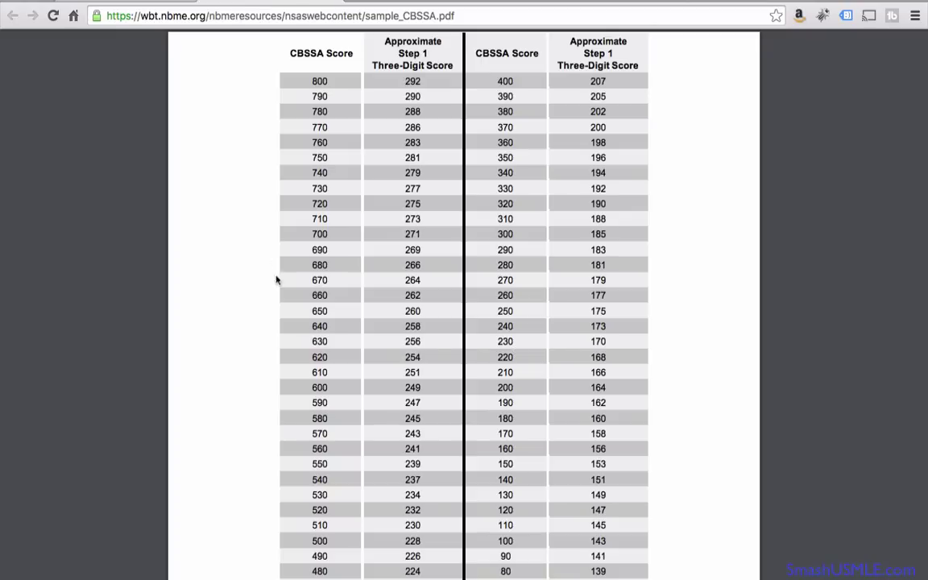
Close the PDF tab and open the CBSSA w/ Feedback sample performance report
key(ctrl+w)
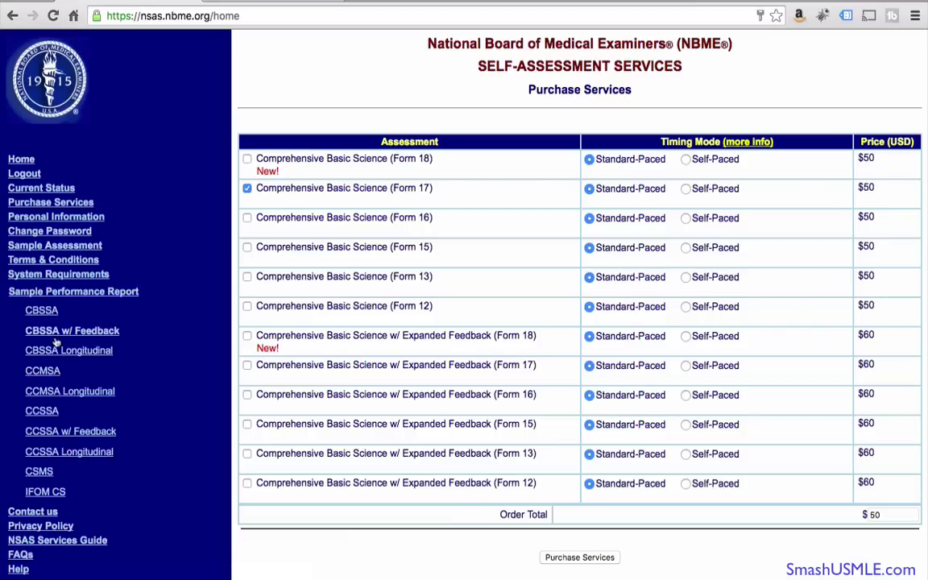
click(89, 335)
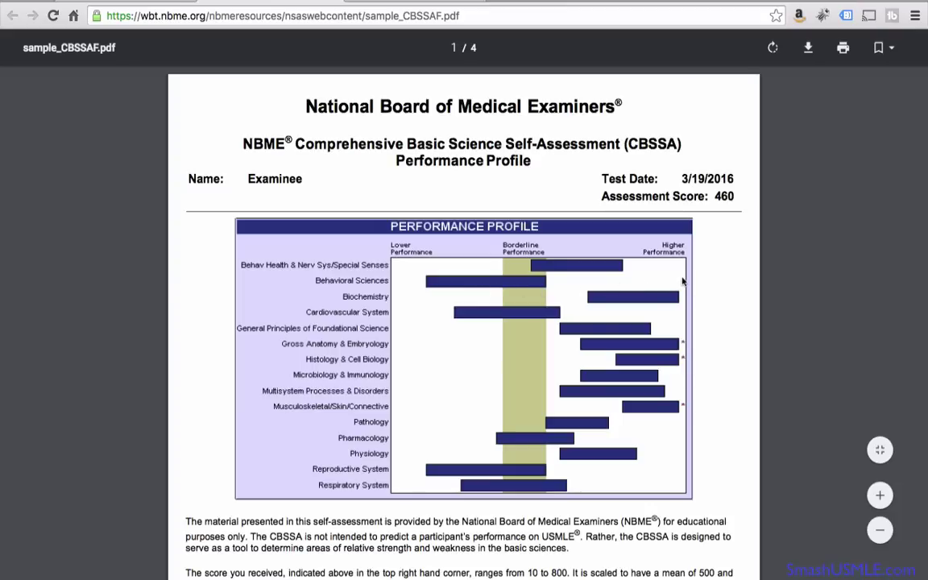
Scroll sample_CBSSAF.pdf to the Performance Profile showing 41 total incorrect and 20% marked
scroll(682, 280, down, 5)
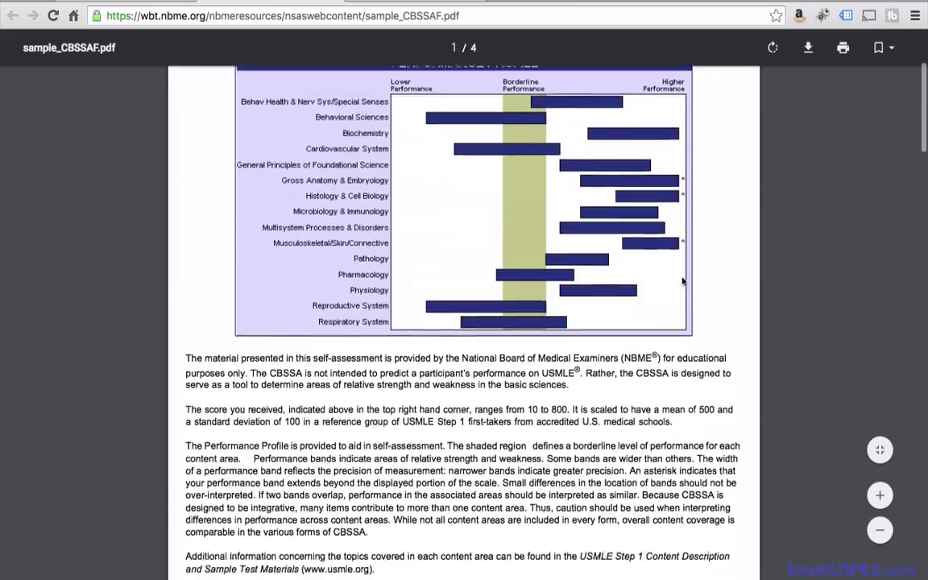
scroll(682, 280, down, 15)
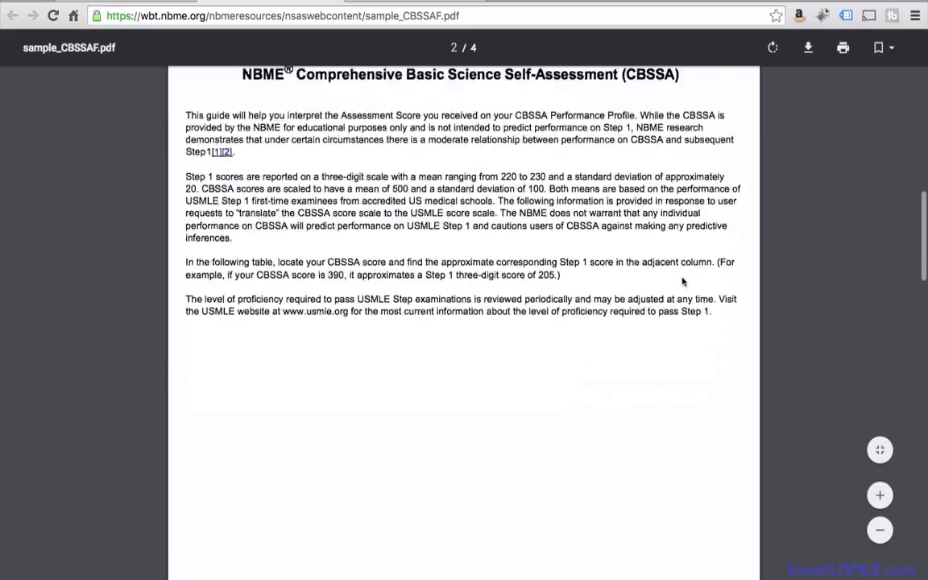
scroll(682, 280, down, 20)
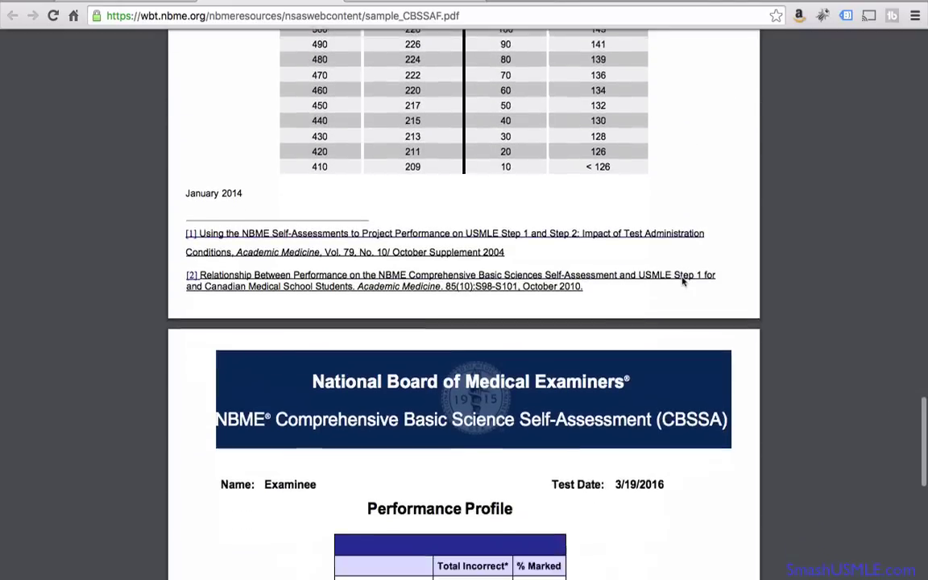
scroll(682, 280, down, 5)
scroll(682, 281, down, 3)
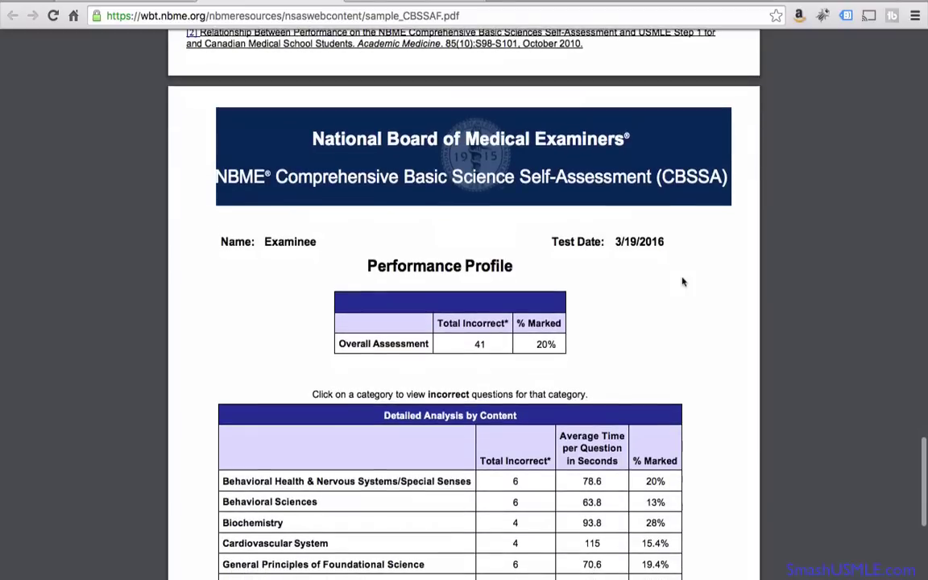
scroll(682, 281, down, 2)
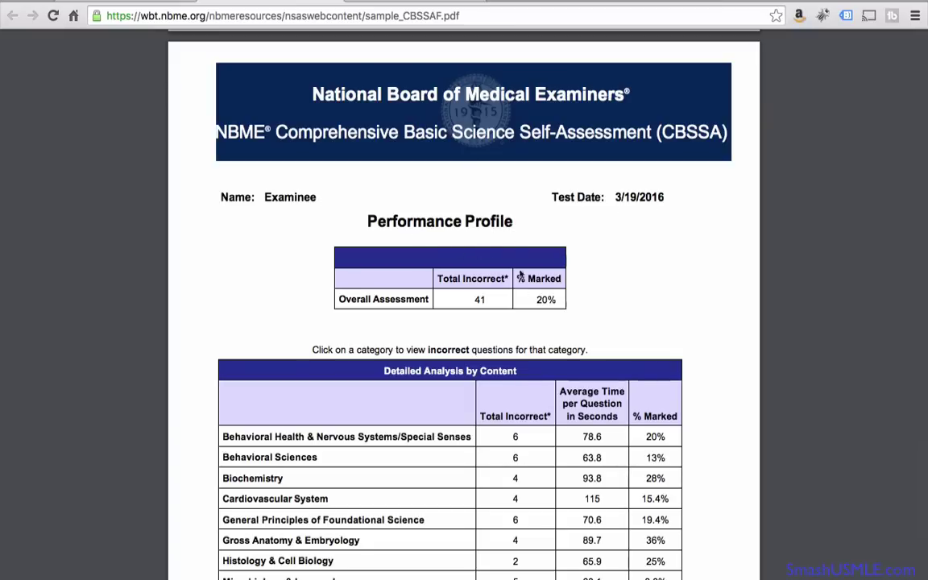
Bring the full content table into view: Pathology 14, Pharmacology 12, Physiology 11 incorrect
scroll(520, 276, down, 2)
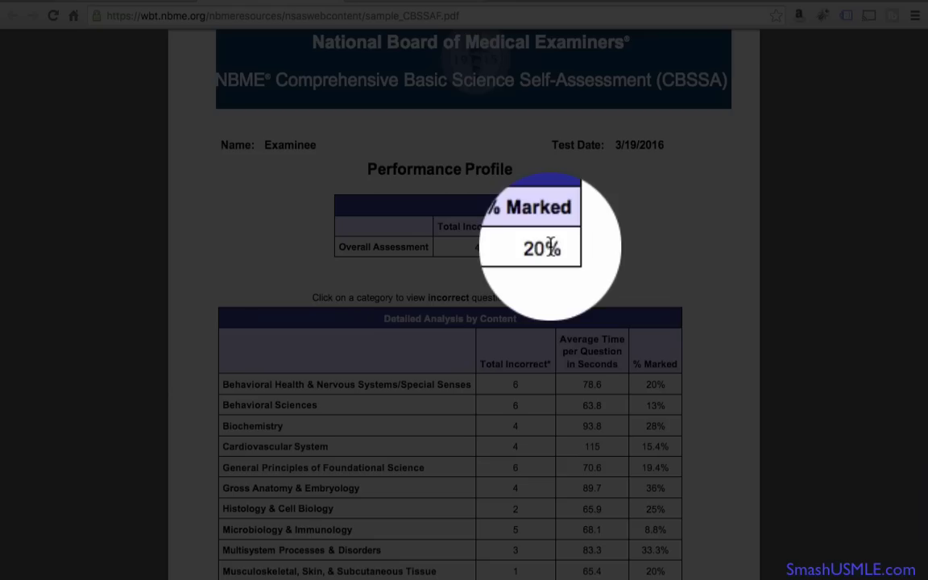
scroll(550, 245, down, 5)
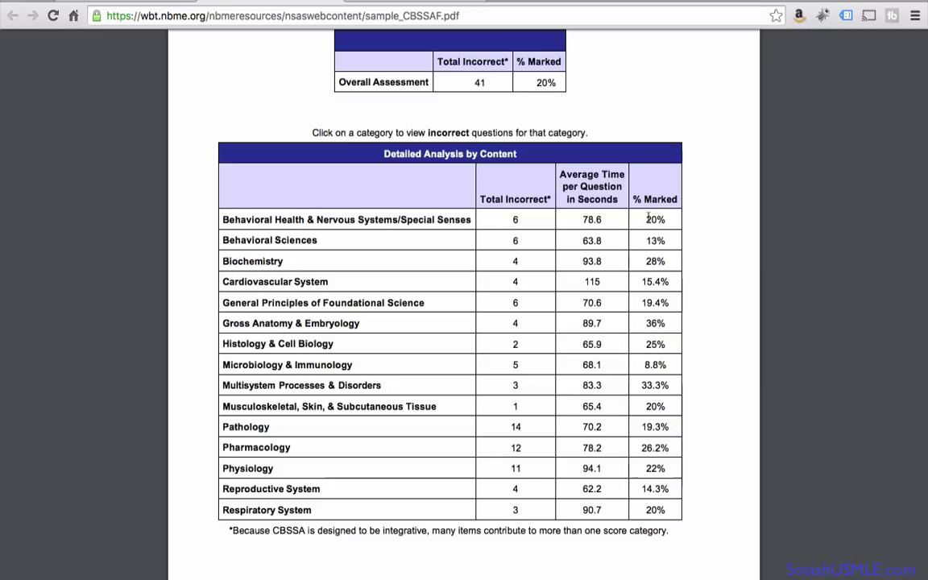
scroll(606, 339, down, 1)
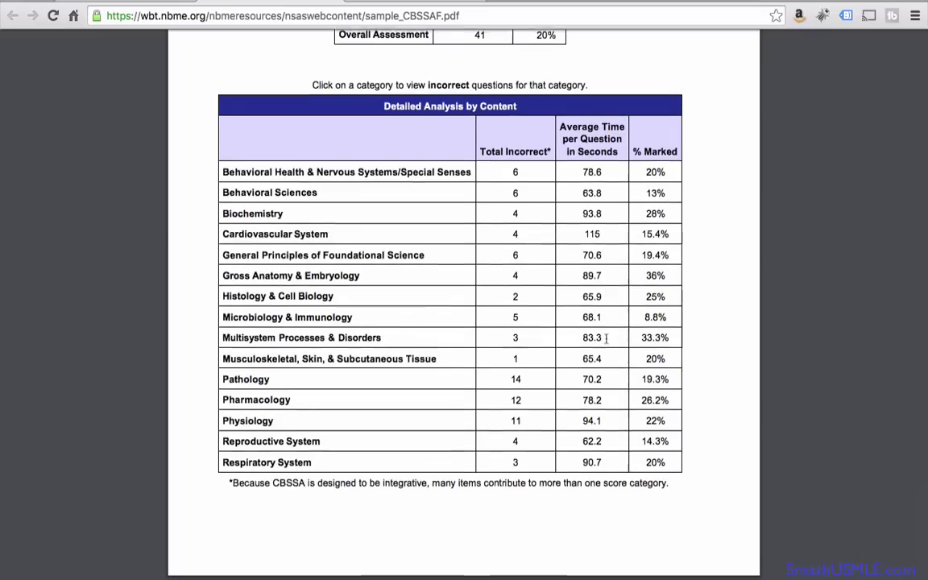
scroll(600, 362, up, 1)
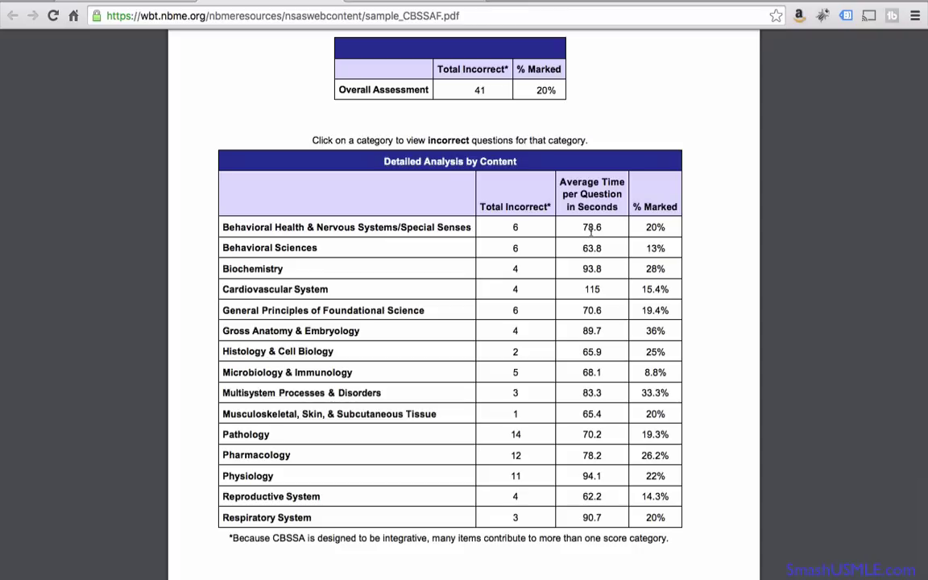
Leave the sample report PDF and return to the Purchase Services page, Form 17 still ordered for $50
scroll(592, 230, down, 10)
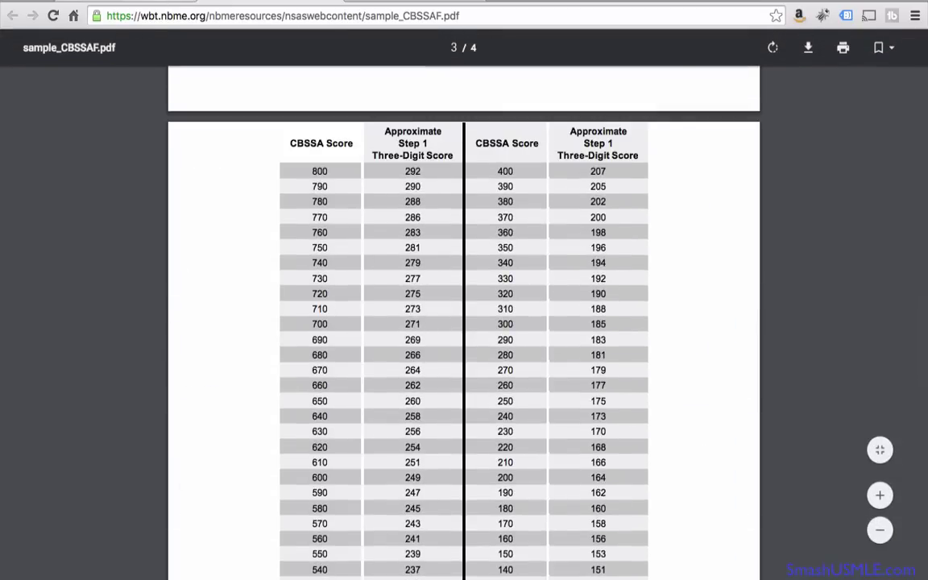
click(122, 3)
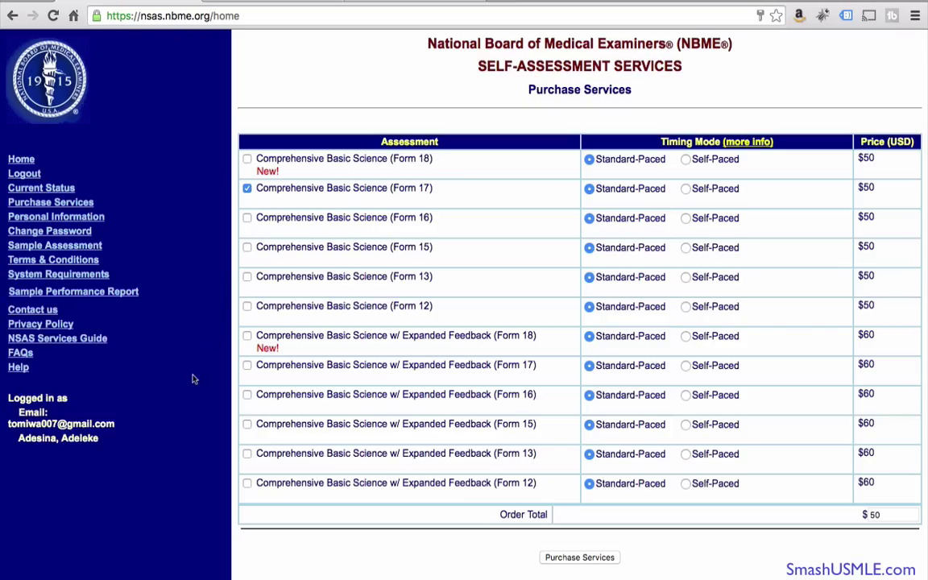